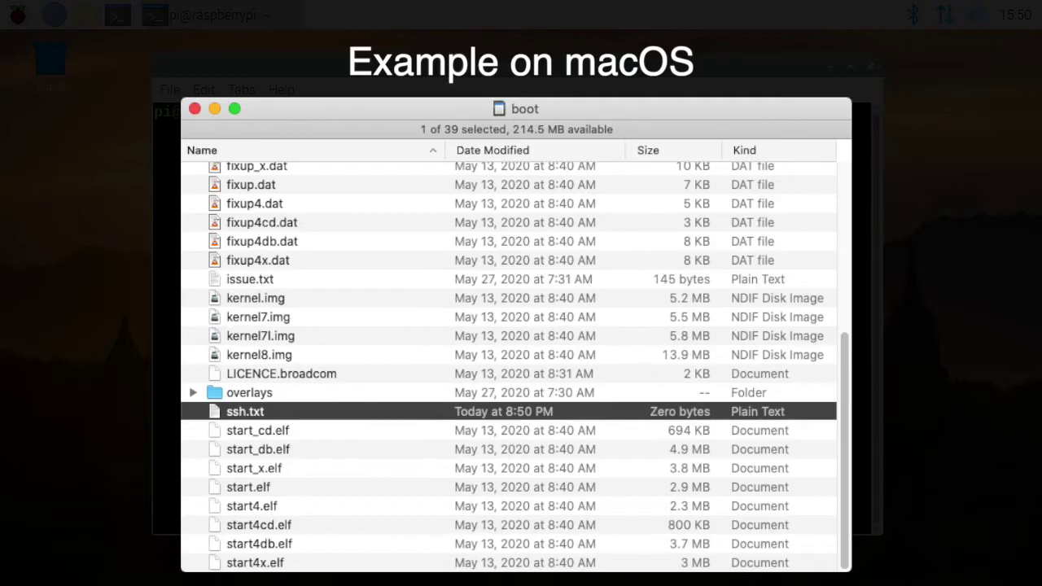
Create an empty /boot/ssh file with sudo touch, then clear the terminal screen
{"action": "type", "text": "sudo "}
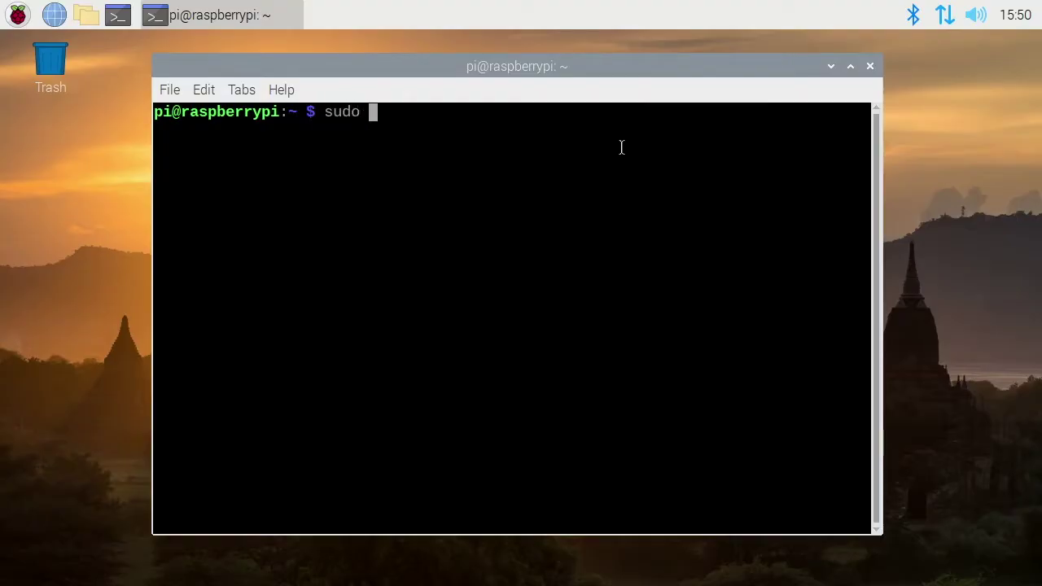
{"action": "type", "text": "touch "}
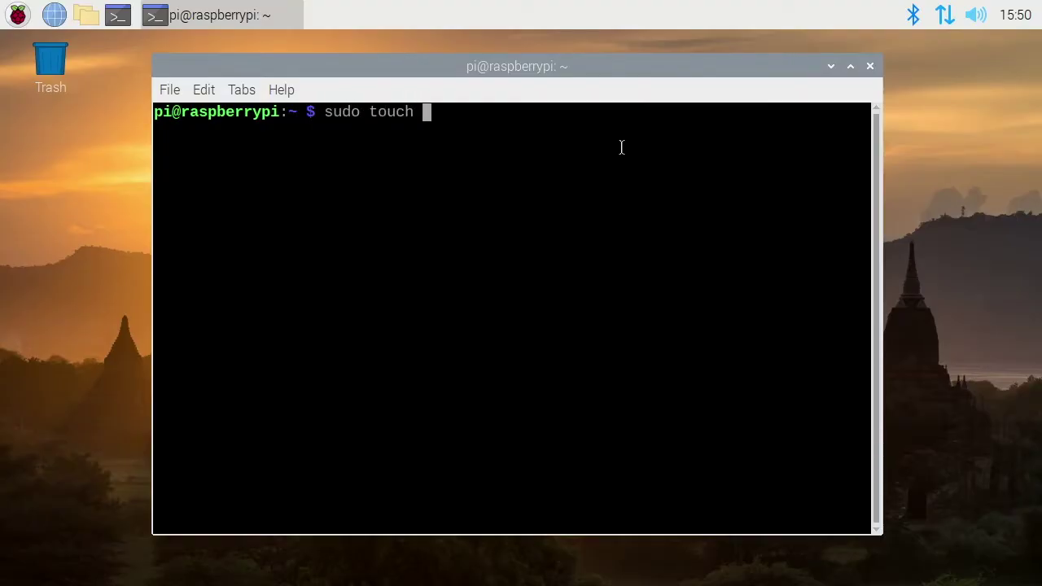
{"action": "type", "text": "/boot/ssh"}
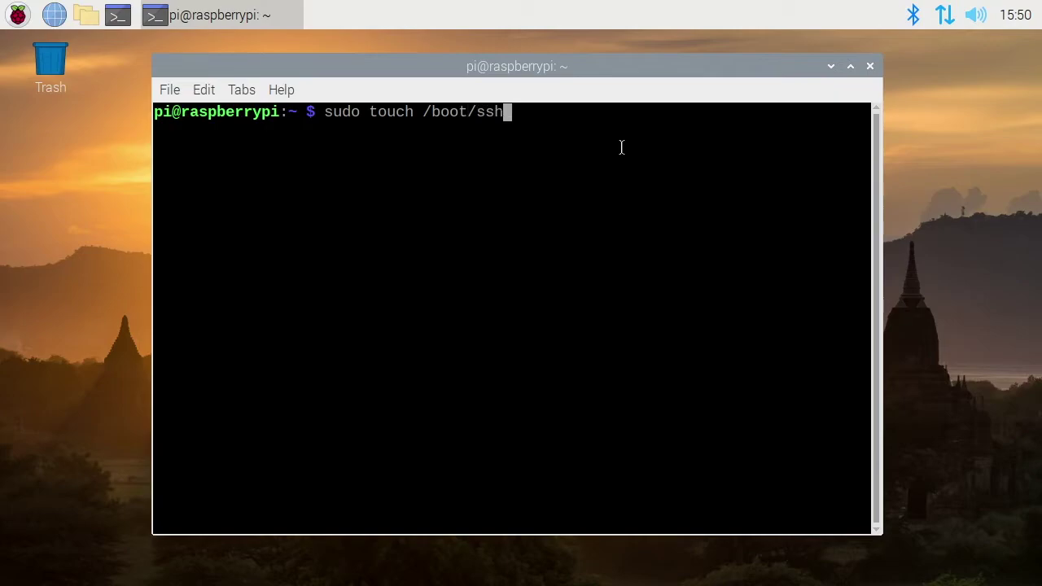
{"action": "key", "text": "Return"}
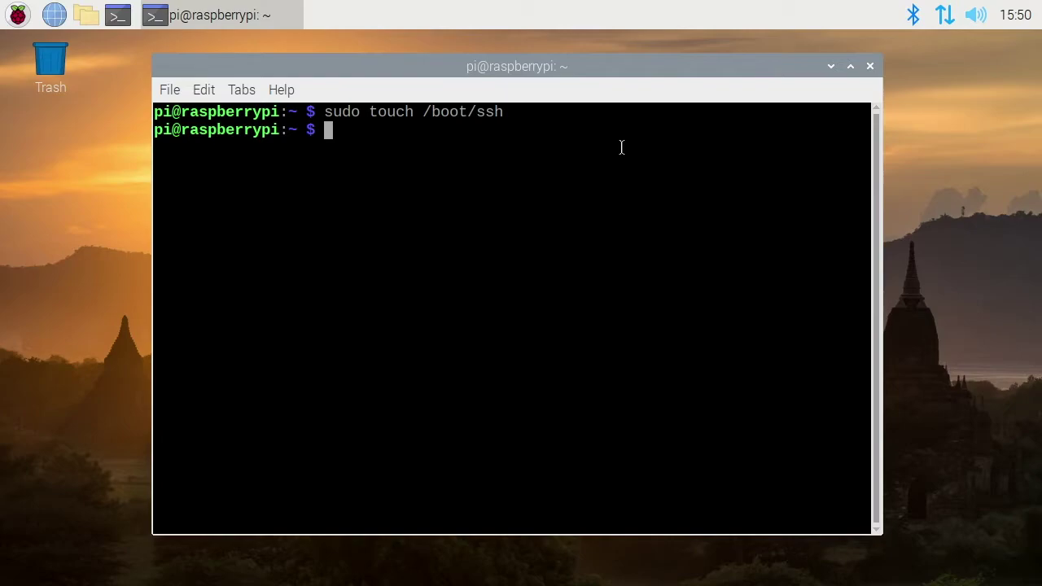
{"action": "type", "text": "clear"}
{"action": "key", "text": "Return"}
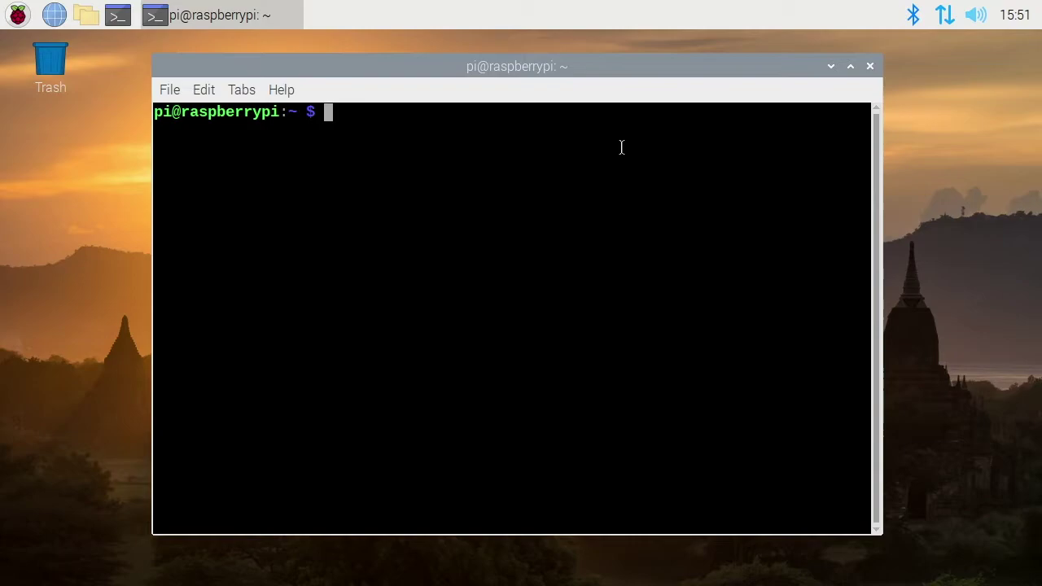
{"action": "left_click", "coordinate": [13, 9]}
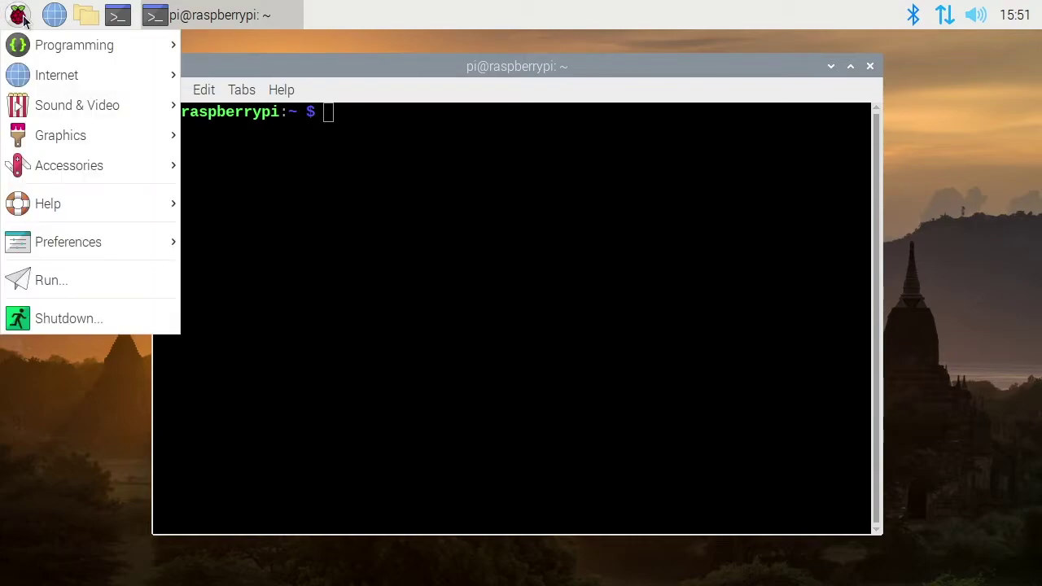
{"action": "mouse_move", "coordinate": [153, 248]}
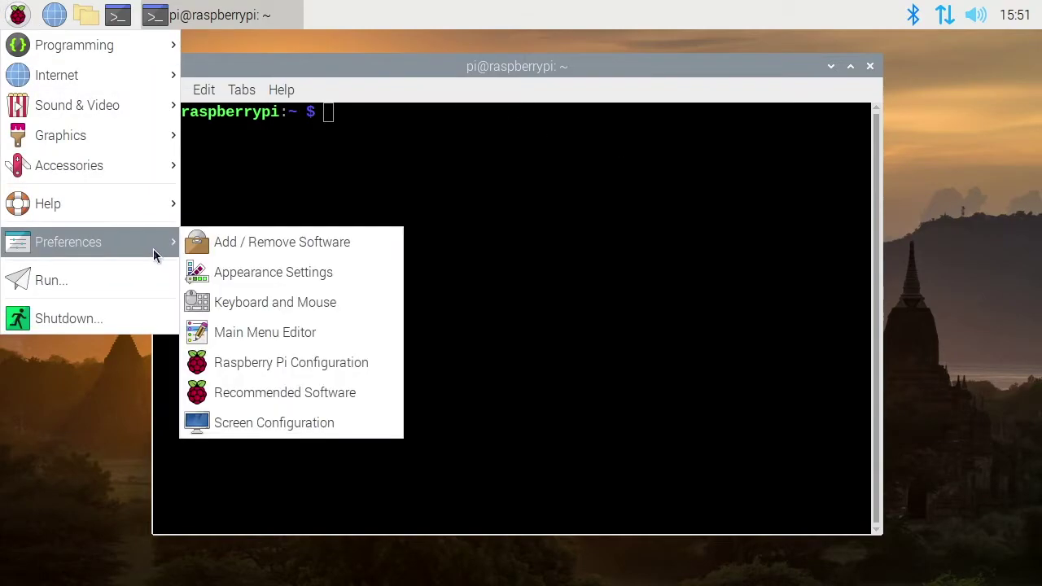
{"action": "left_click", "coordinate": [314, 365]}
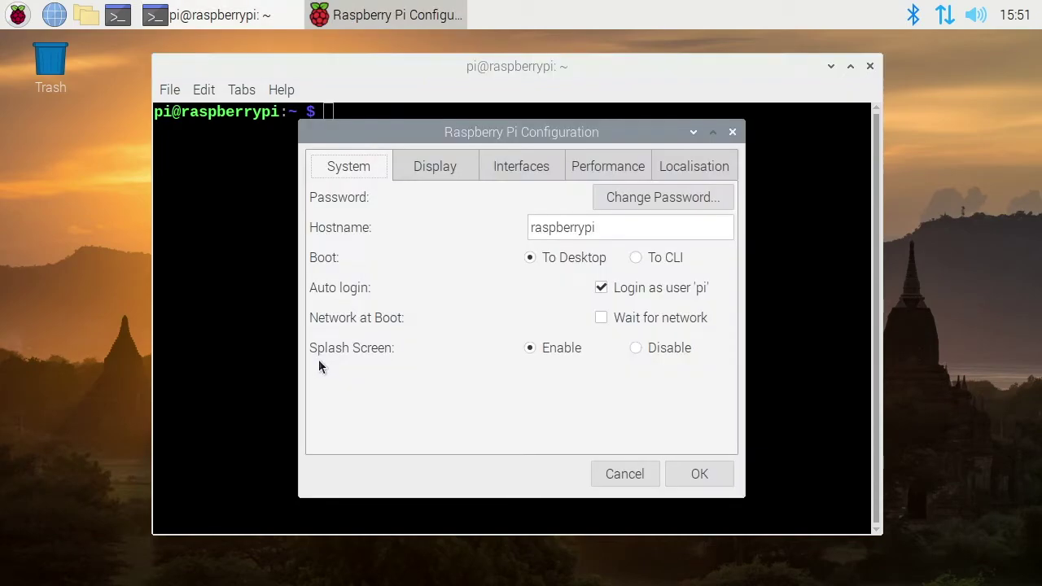
{"action": "left_click", "coordinate": [527, 167]}
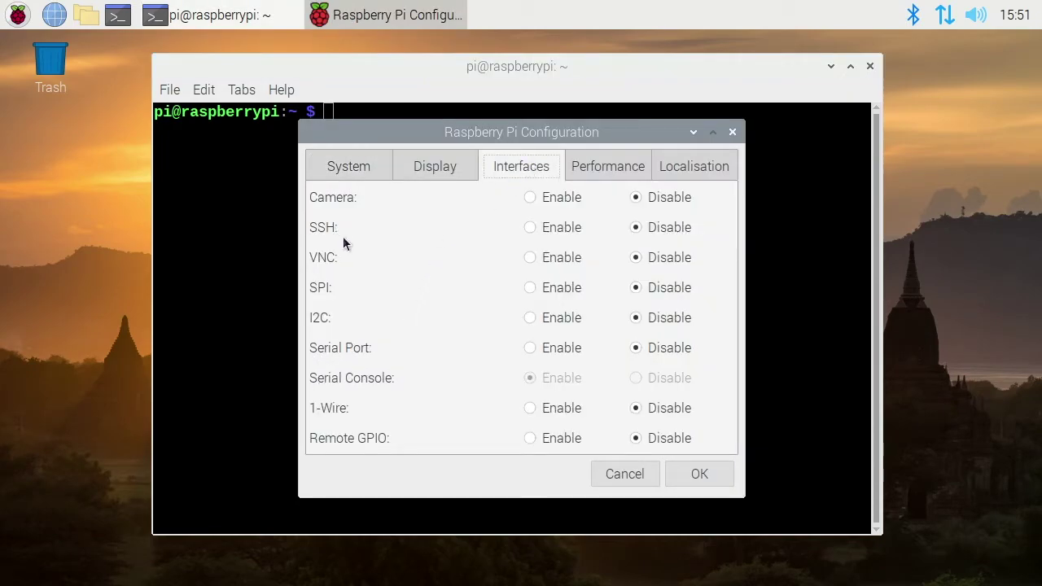
{"action": "left_click", "coordinate": [553, 229]}
{"action": "left_click", "coordinate": [624, 474]}
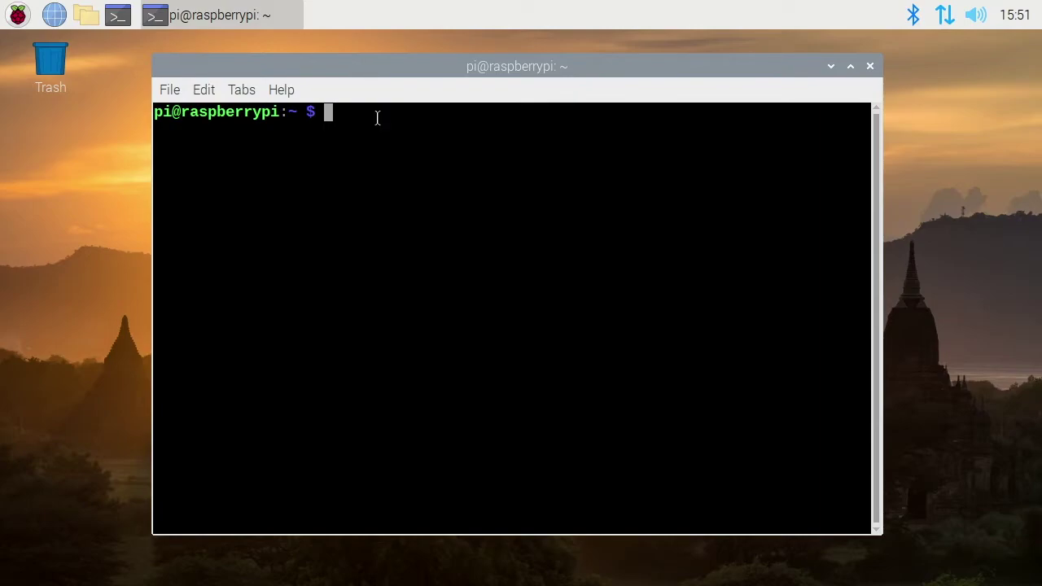
{"action": "type", "text": "sudo raspi-config"}
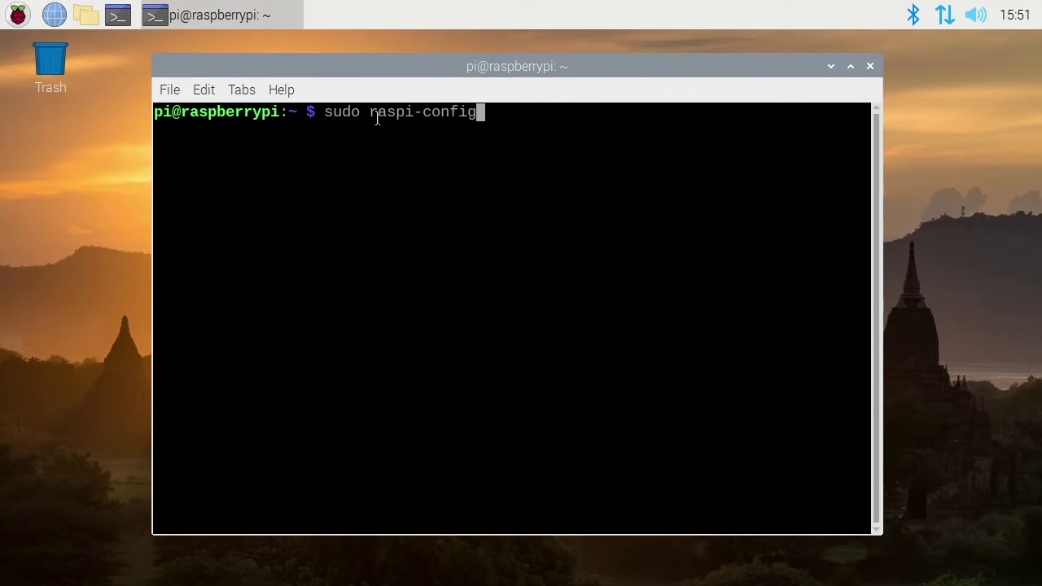
{"action": "key", "text": "Return"}
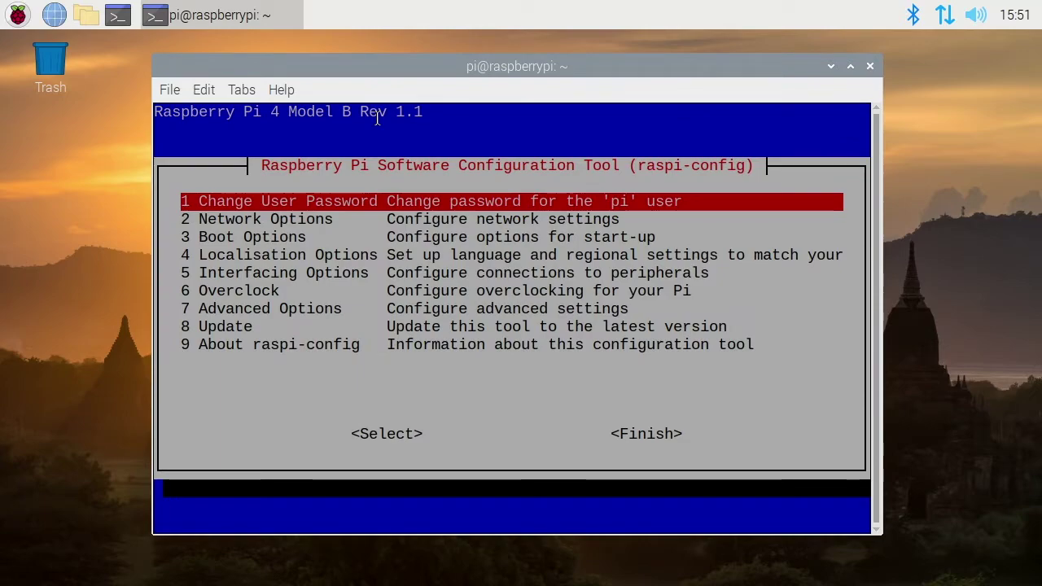
{"action": "key", "text": "Down"}
{"action": "key", "text": "Down"}
{"action": "key", "text": "Down"}
{"action": "key", "text": "Down"}
{"action": "key", "text": "Return"}
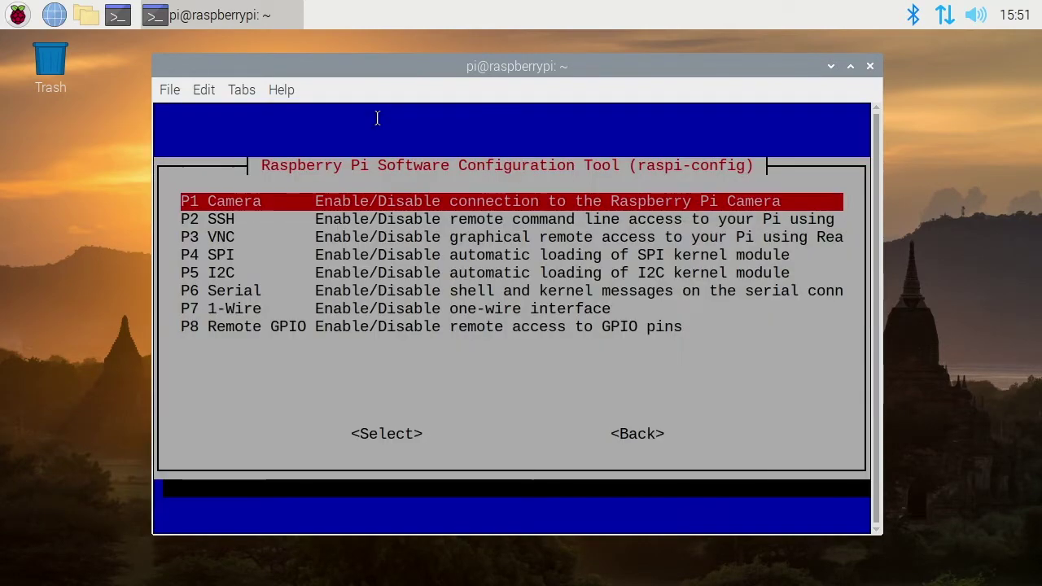
{"action": "key", "text": "Down"}
{"action": "key", "text": "Return"}
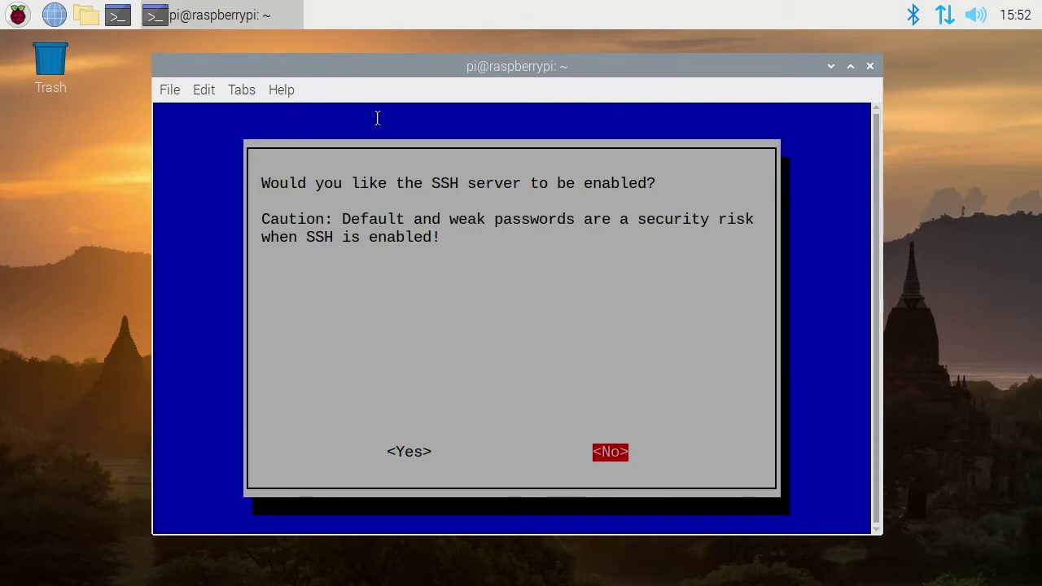
{"action": "key", "text": "Return"}
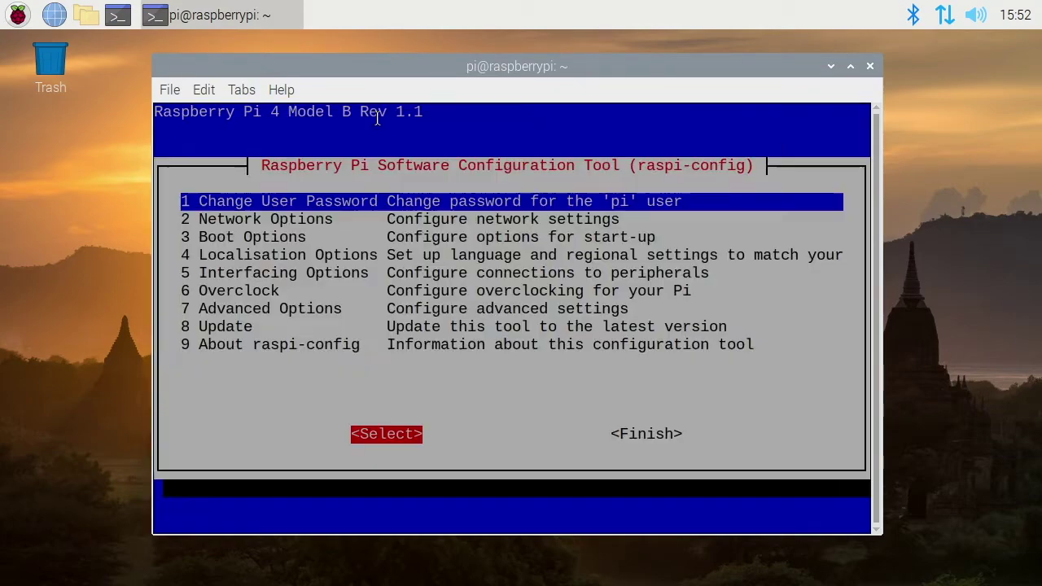
{"action": "key", "text": "Right"}
{"action": "key", "text": "Return"}
{"action": "type", "text": "clear"}
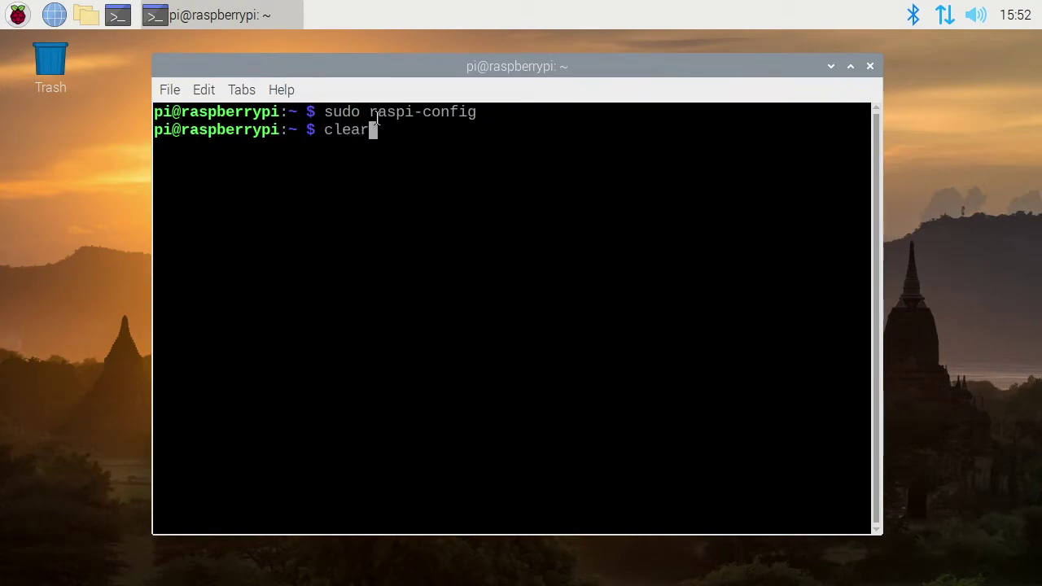
Clear the screen and list ssh-related processes with ps ax | grep 'ssh'
{"action": "key", "text": "Return"}
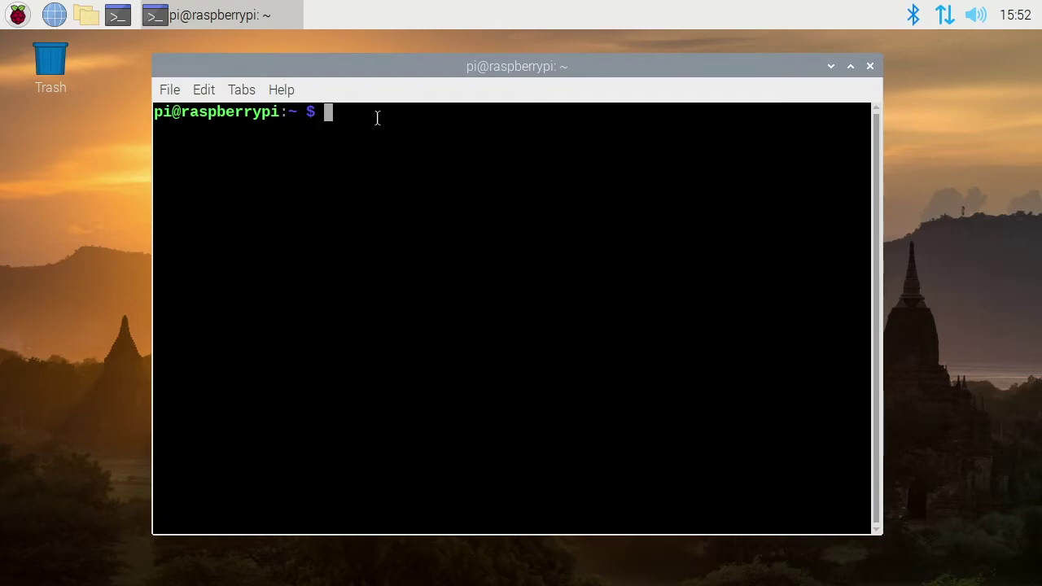
{"action": "type", "text": "ps ax | grep "}
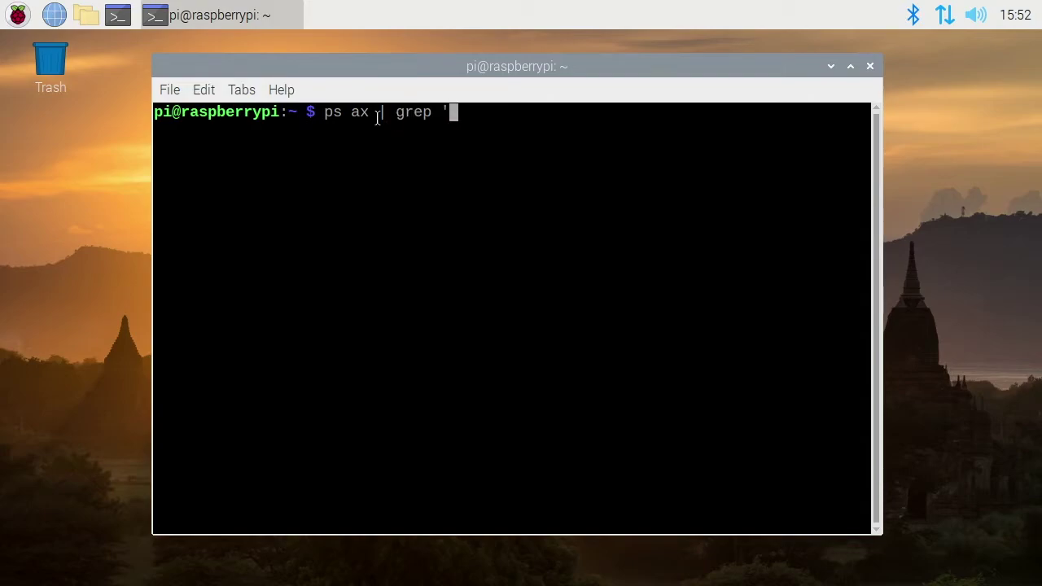
{"action": "type", "text": "'ssh'"}
{"action": "key", "text": "Return"}
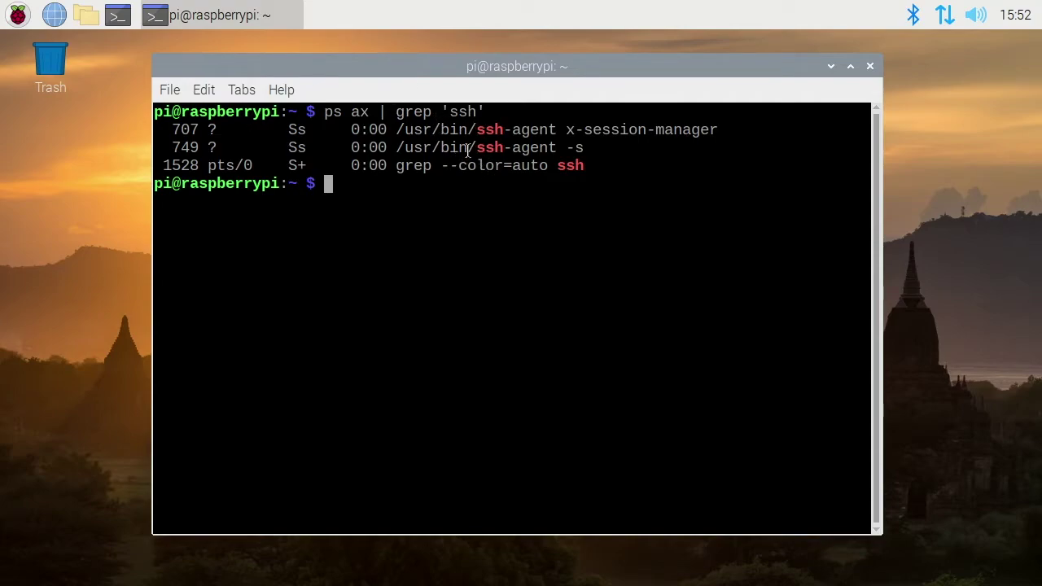
Enable the ssh service with systemctl and rerun the ssh process search
{"action": "type", "text": "sudo syst"}
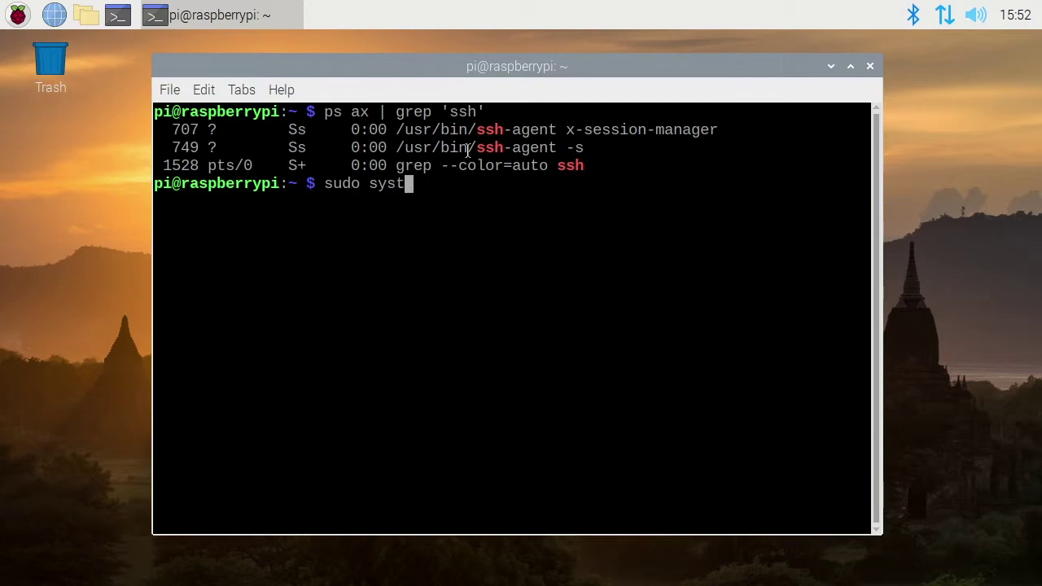
{"action": "type", "text": "emctl en"}
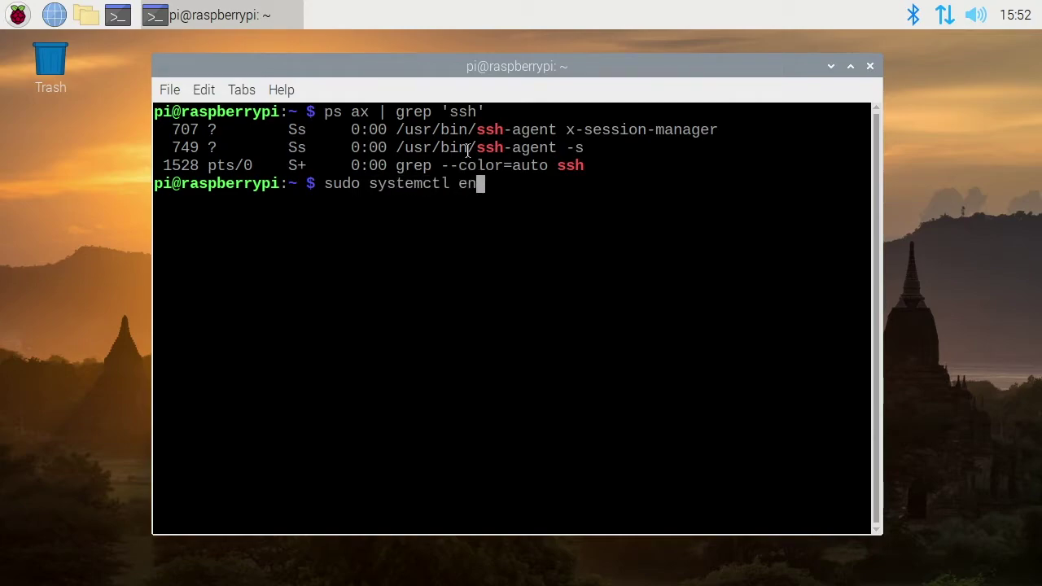
{"action": "type", "text": "able ssh"}
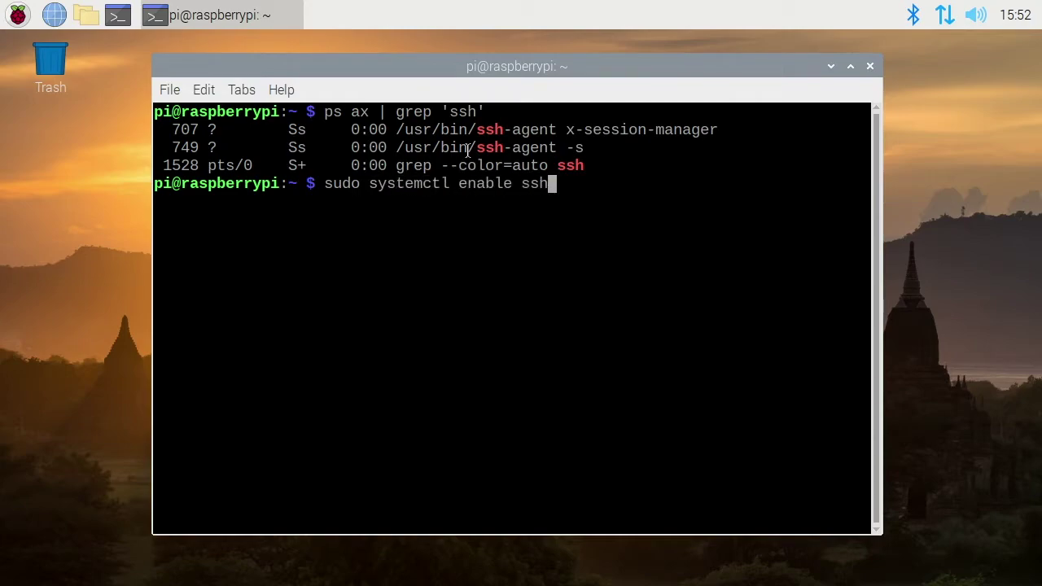
{"action": "key", "text": "Return"}
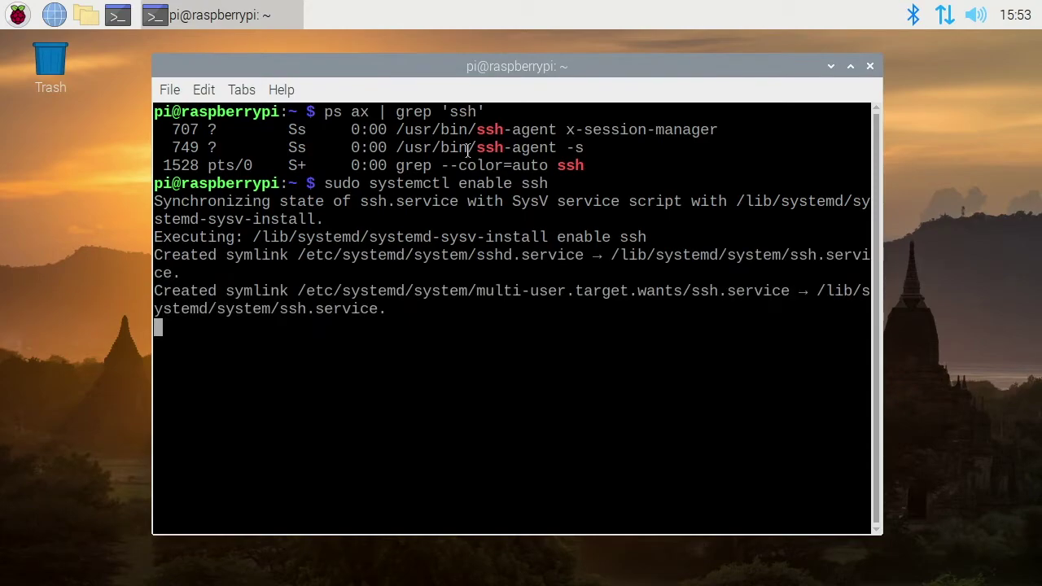
{"action": "key", "text": "Up"}
{"action": "key", "text": "Up"}
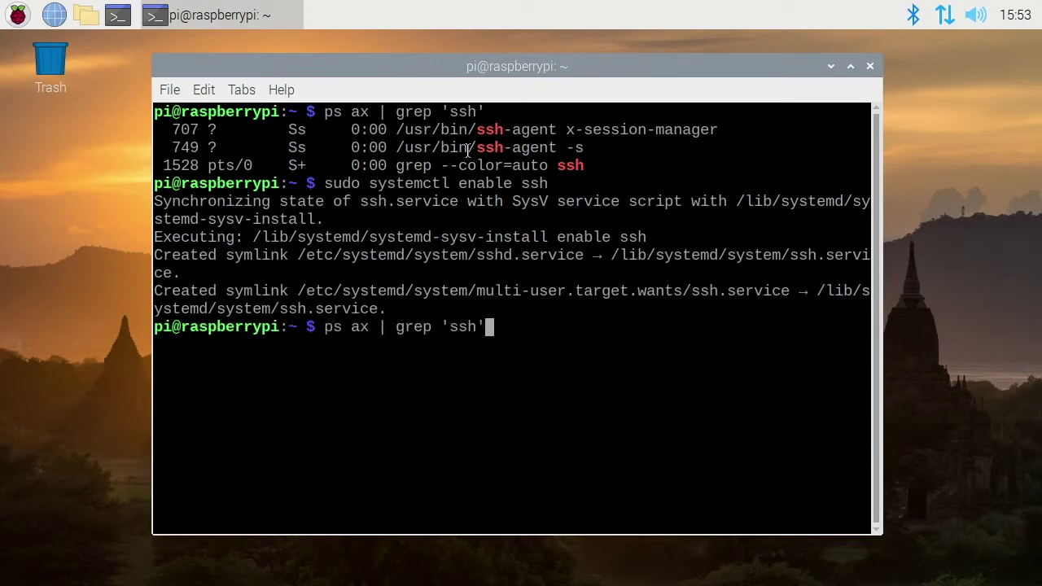
{"action": "key", "text": "Return"}
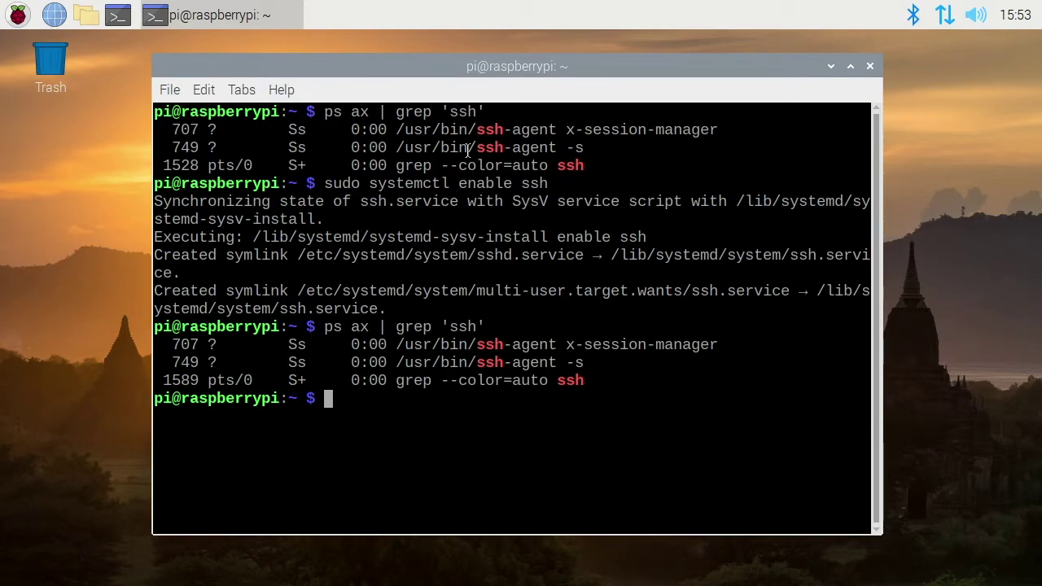
Start the ssh service and confirm /usr/sbin/sshd now appears in the process list
{"action": "type", "text": "sudo s"}
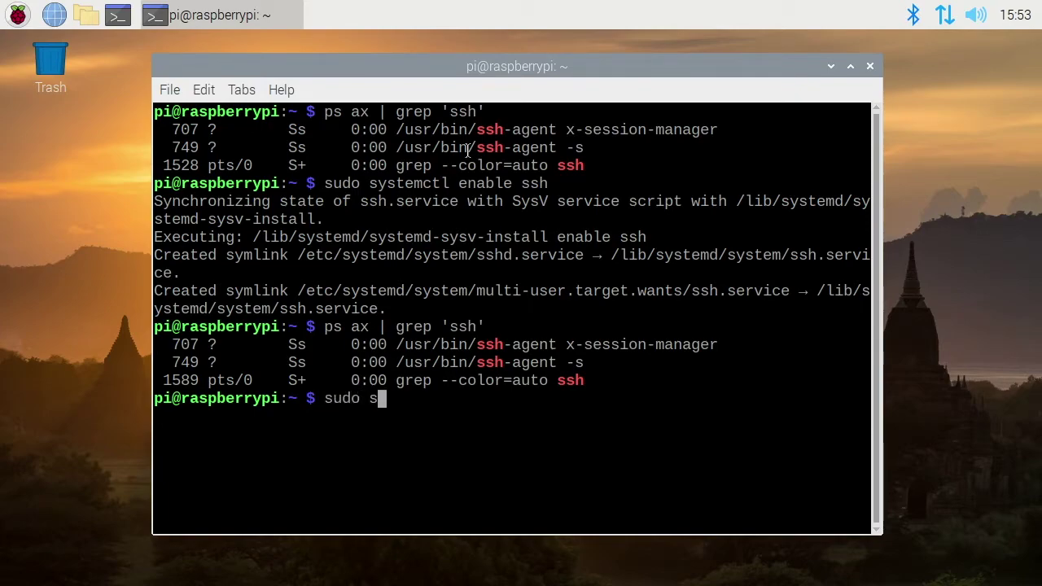
{"action": "type", "text": "ystemctl star"}
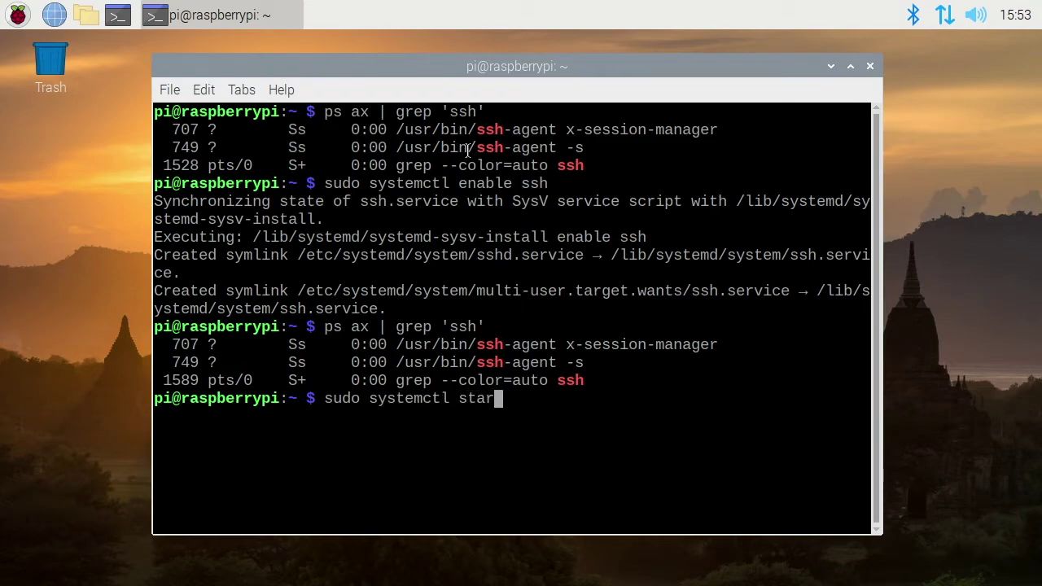
{"action": "type", "text": "t ssh"}
{"action": "key", "text": "Return"}
{"action": "key", "text": "Up"}
{"action": "key", "text": "Up"}
{"action": "key", "text": "Return"}
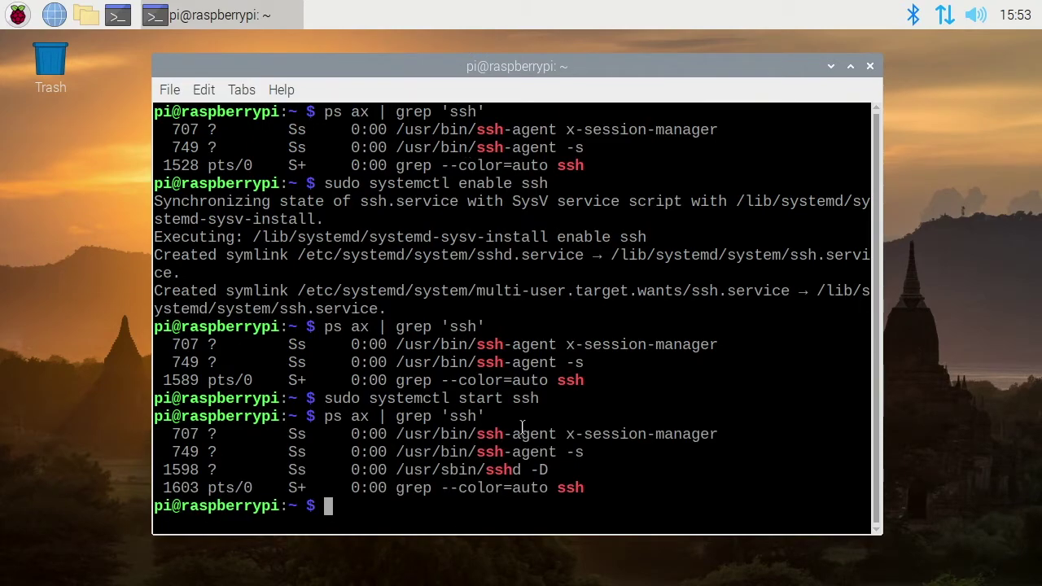
Log in over SSH to localhost, accepting the host key with yes, then exit
{"action": "type", "text": "clear"}
{"action": "key", "text": "Return"}
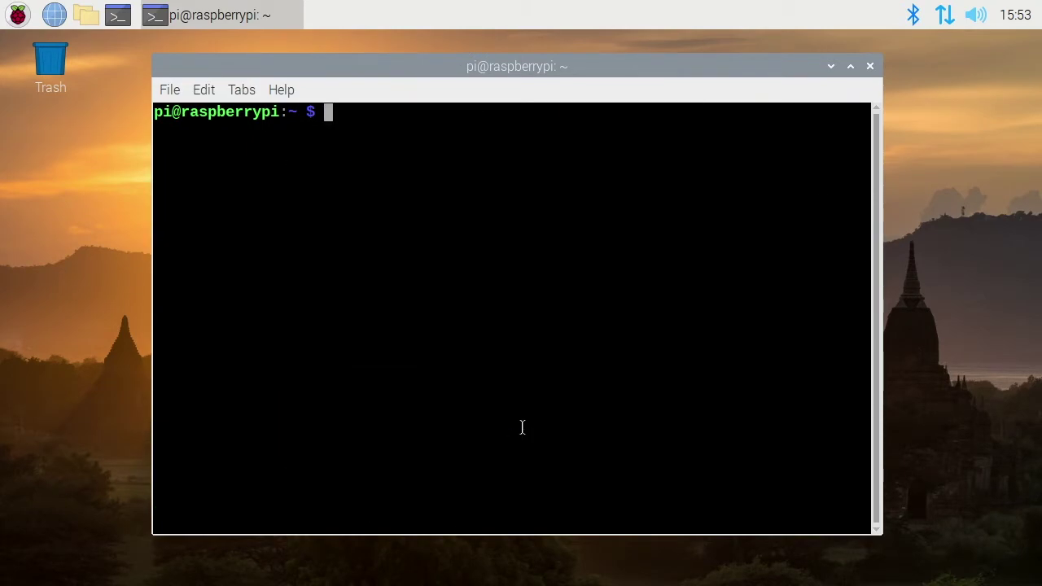
{"action": "type", "text": "ssh localhost"}
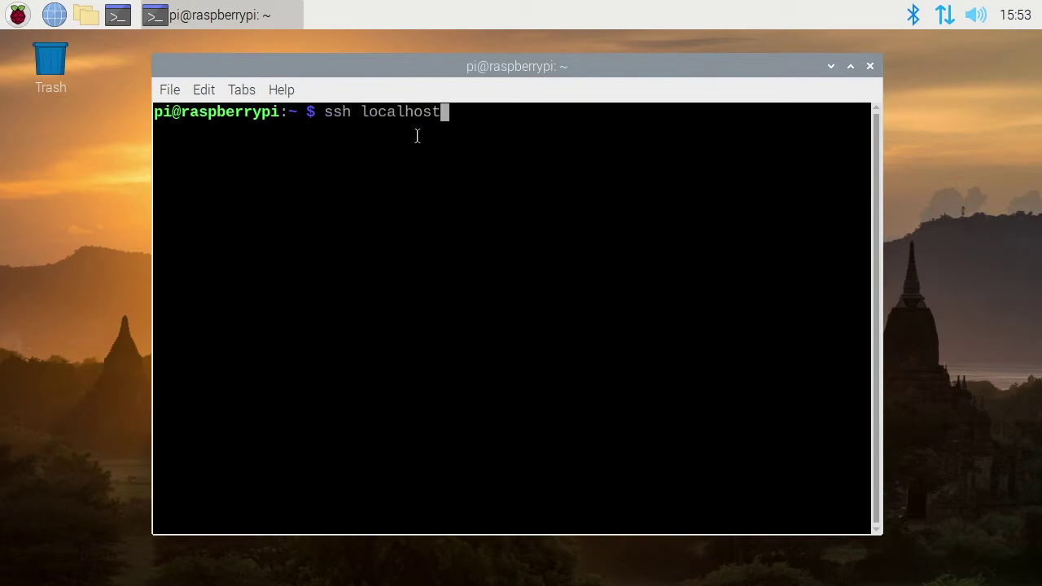
{"action": "key", "text": "Left"}
{"action": "key", "text": "Left"}
{"action": "key", "text": "Left"}
{"action": "key", "text": "Left"}
{"action": "key", "text": "Left"}
{"action": "key", "text": "Left"}
{"action": "key", "text": "Left"}
{"action": "key", "text": "Left"}
{"action": "key", "text": "Left"}
{"action": "type", "text": "user@"}
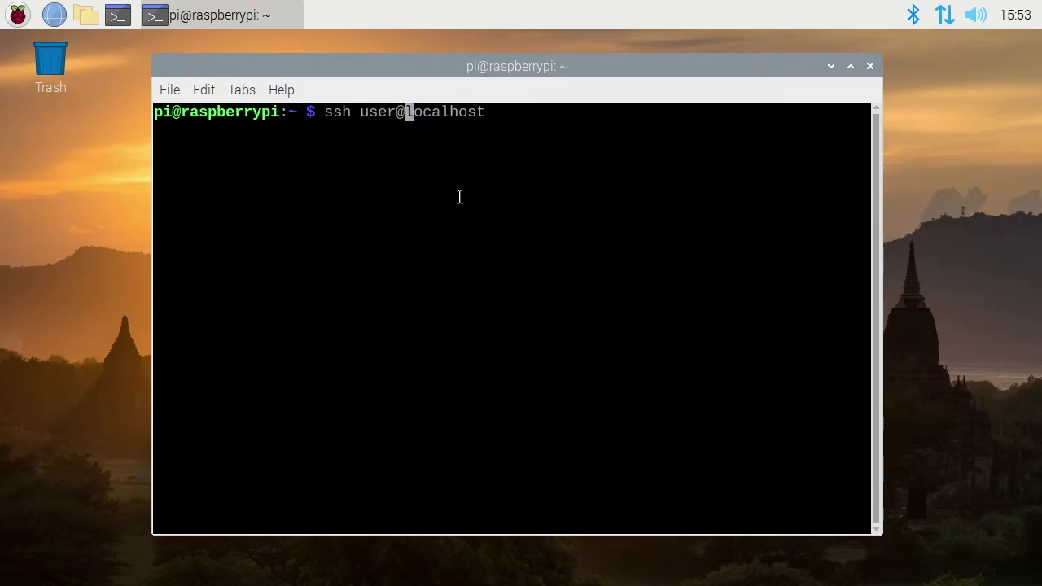
{"action": "key", "text": "BackSpace"}
{"action": "key", "text": "BackSpace"}
{"action": "key", "text": "BackSpace"}
{"action": "key", "text": "BackSpace"}
{"action": "key", "text": "BackSpace"}
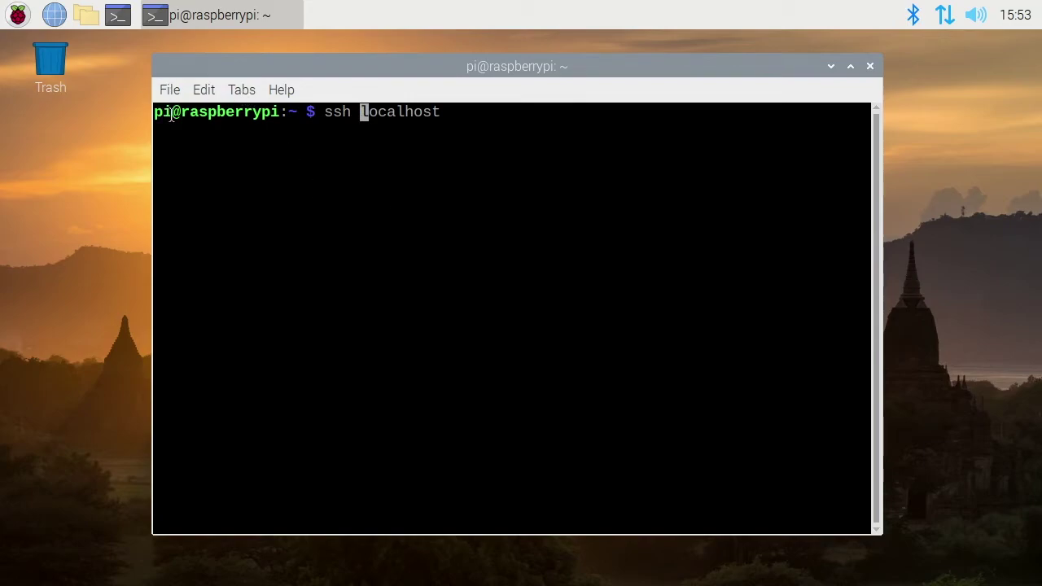
{"action": "key", "text": "Return"}
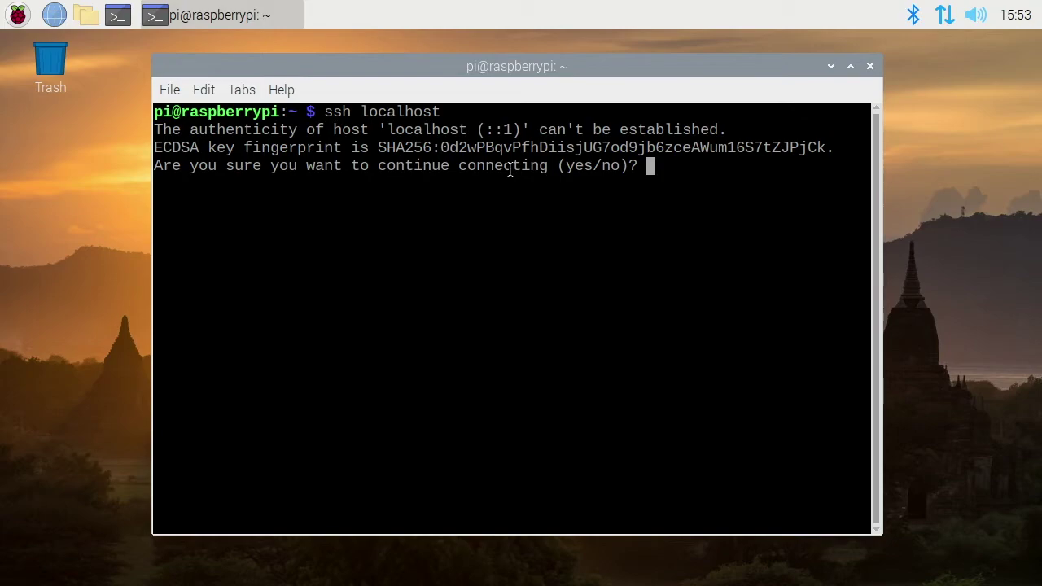
{"action": "type", "text": "yes"}
{"action": "key", "text": "Return"}
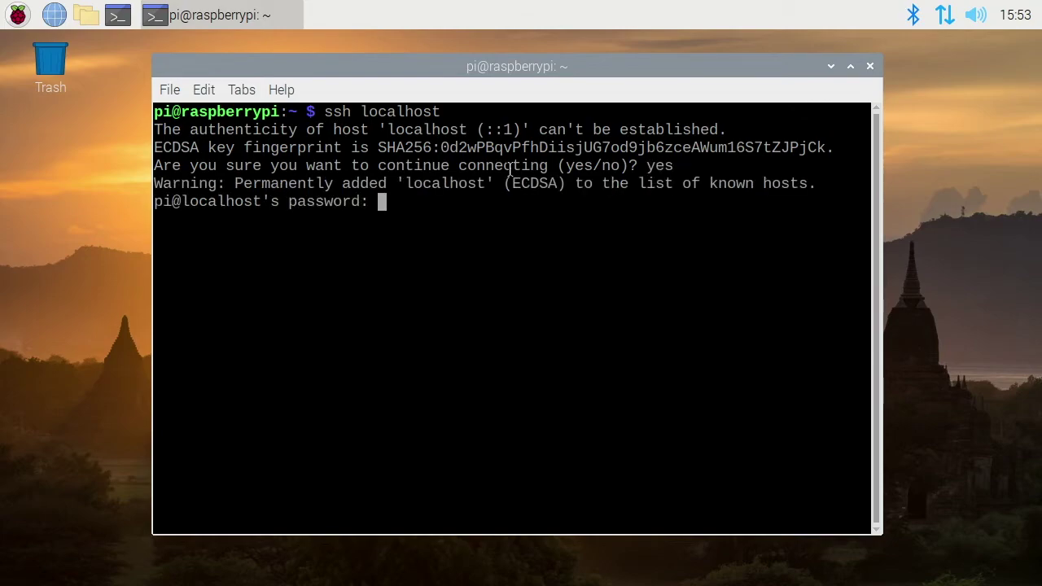
{"action": "key", "text": "Return"}
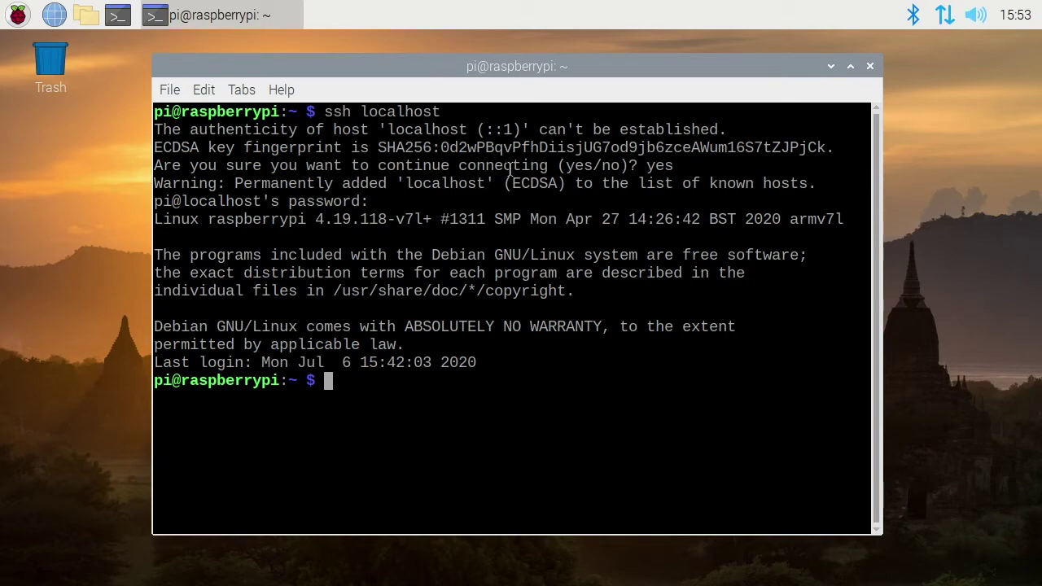
{"action": "type", "text": "exit"}
{"action": "key", "text": "Return"}
Check sudo systemctl status ssh shows active (running), then quit and clear the screen
{"action": "type", "text": "clear"}
{"action": "key", "text": "Return"}
{"action": "type", "text": "su"}
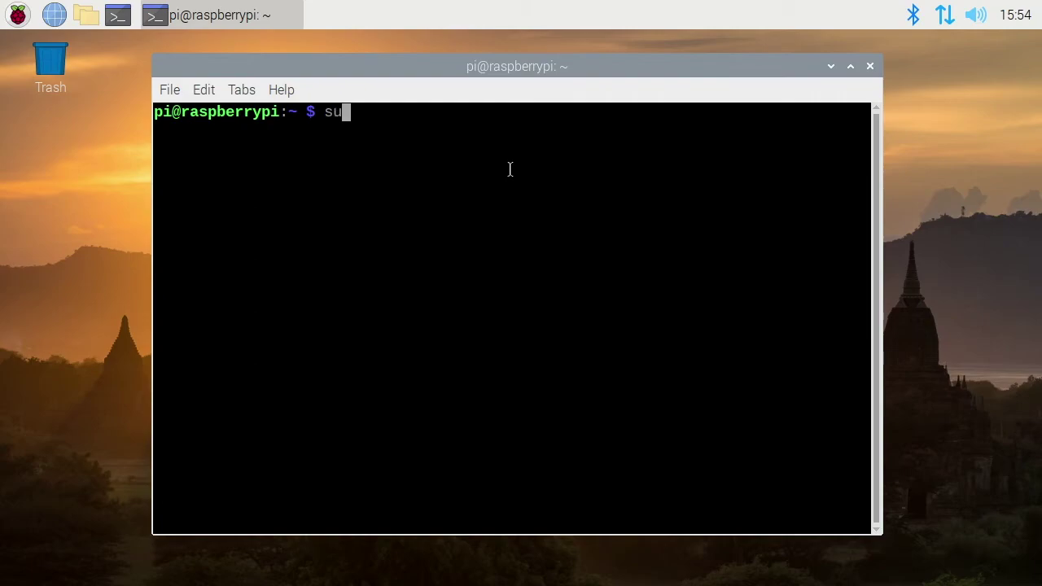
{"action": "type", "text": "do system"}
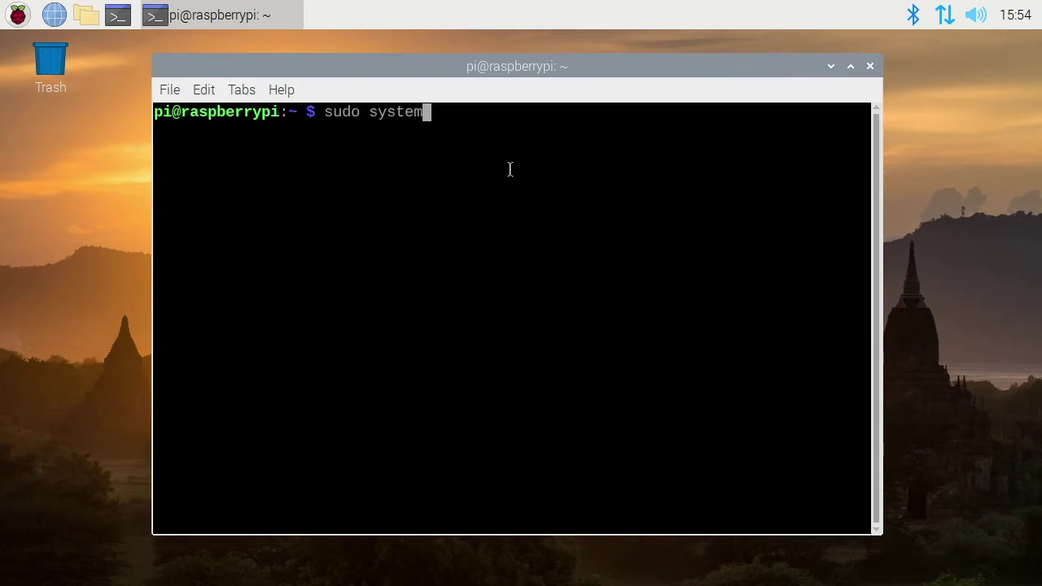
{"action": "type", "text": "ctl status "}
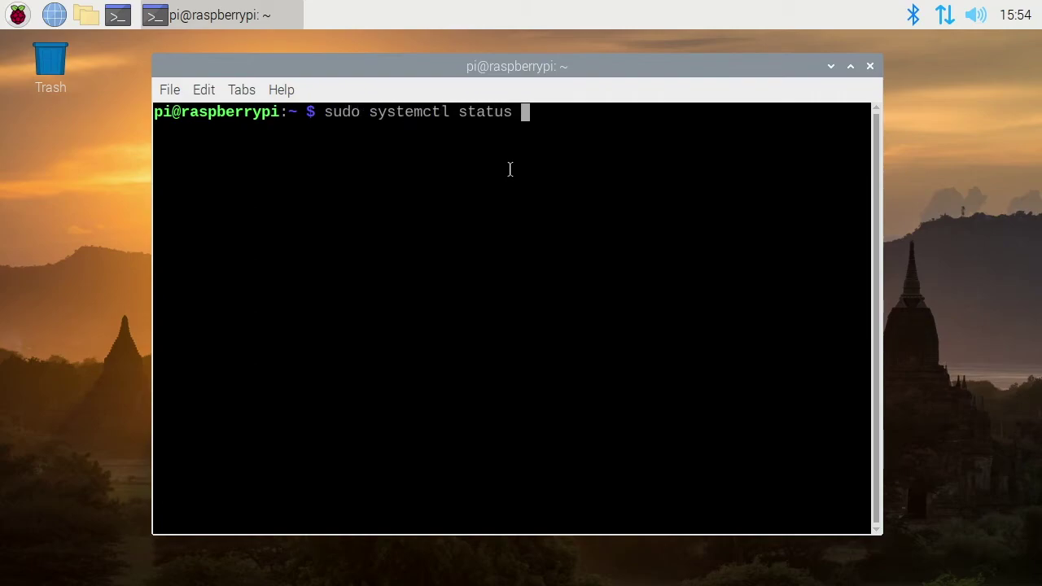
{"action": "type", "text": "ssh"}
{"action": "key", "text": "Return"}
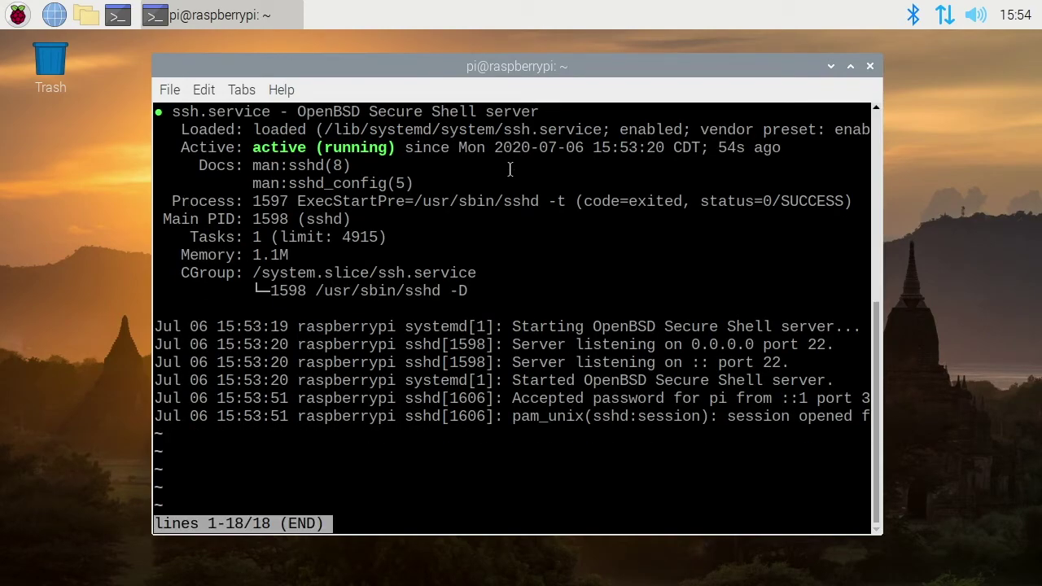
{"action": "type", "text": "qclear"}
{"action": "key", "text": "Return"}
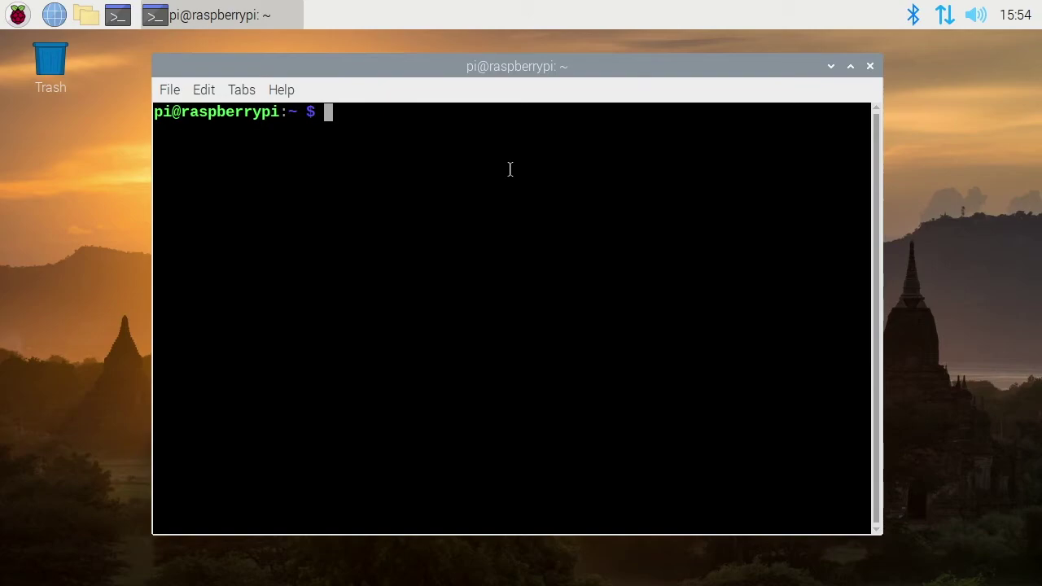
Stop the ssh service, then disable it from starting at boot
{"action": "type", "text": "sudo syst"}
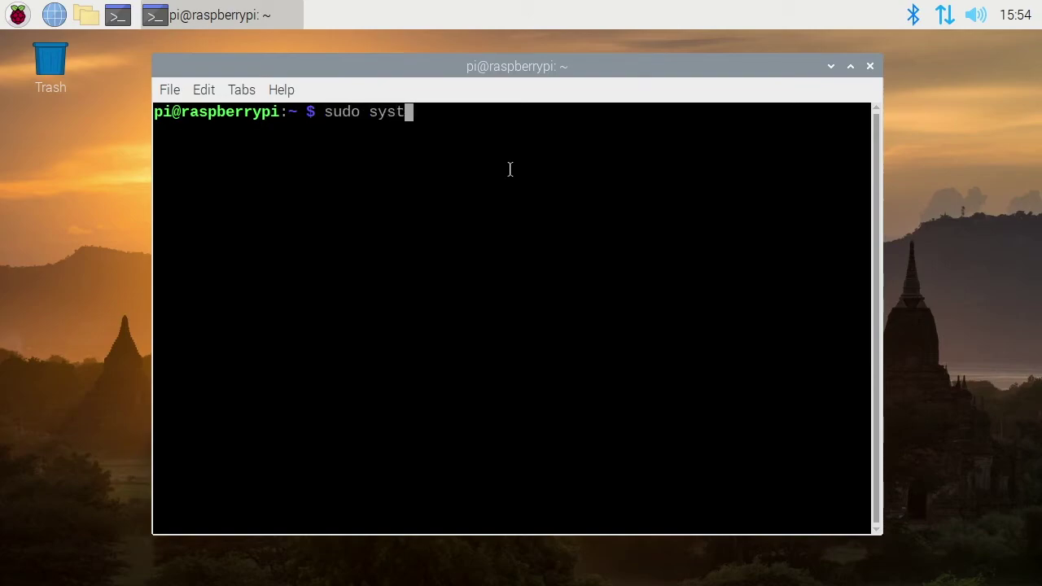
{"action": "type", "text": "emctl stop ssh"}
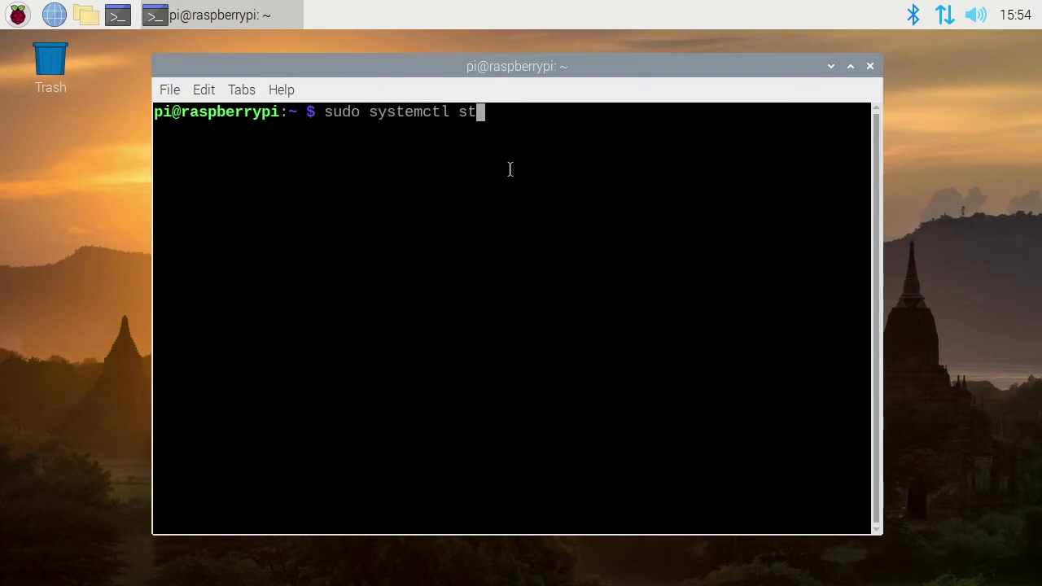
{"action": "key", "text": "Return"}
{"action": "key", "text": "Up"}
{"action": "key", "text": "Left"}
{"action": "key", "text": "Left"}
{"action": "key", "text": "Left"}
{"action": "key", "text": "Left"}
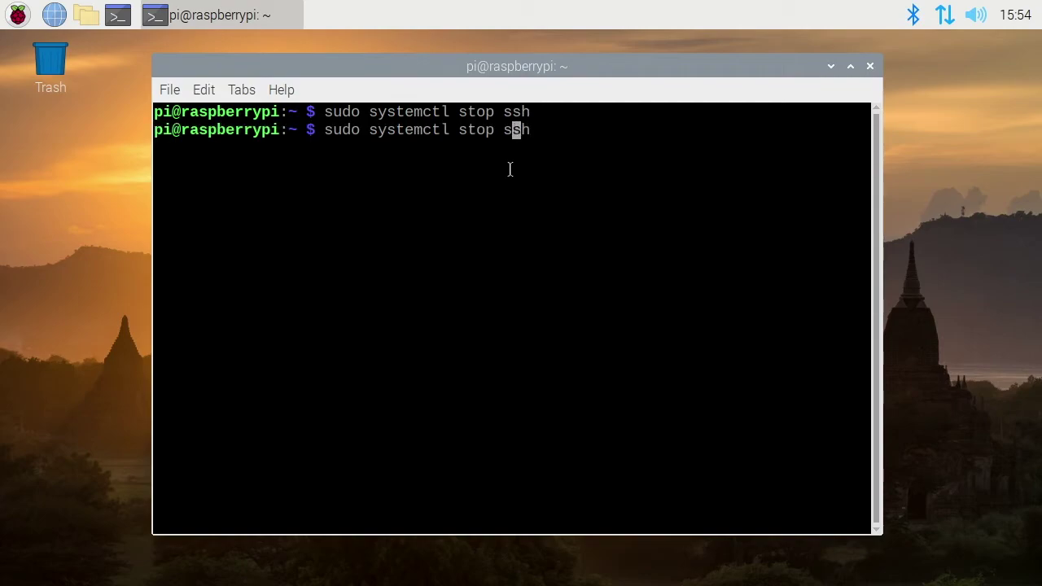
{"action": "key", "text": "BackSpace"}
{"action": "key", "text": "BackSpace"}
{"action": "key", "text": "BackSpace"}
{"action": "key", "text": "BackSpace"}
{"action": "type", "text": "disable"}
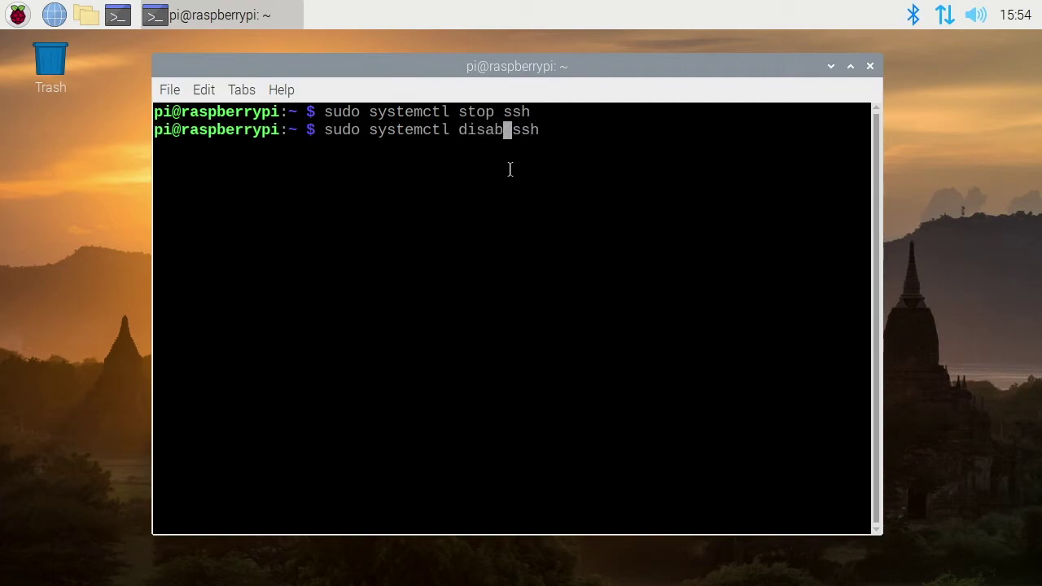
{"action": "key", "text": "Return"}
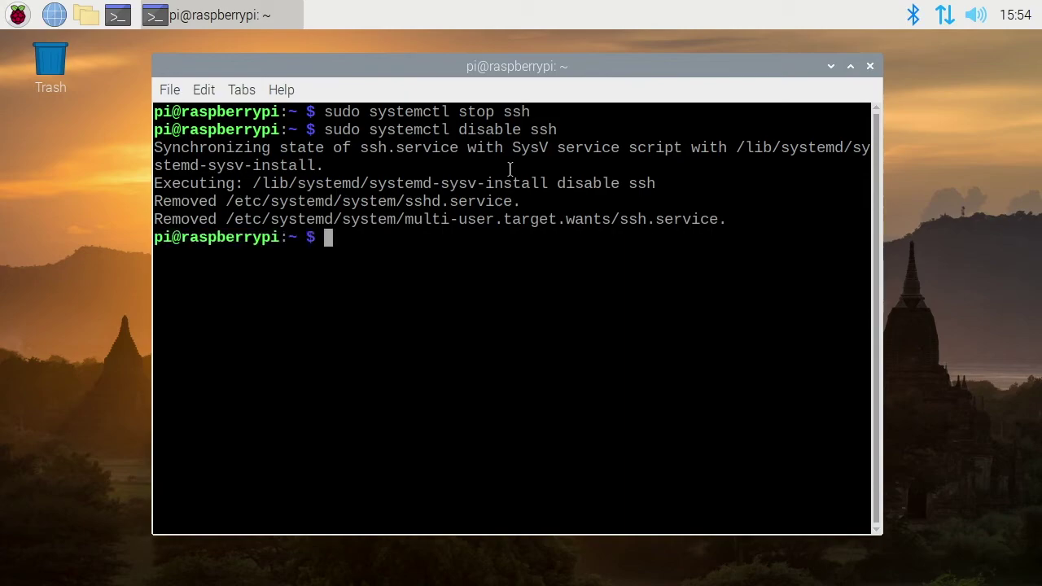
Confirm sshd is gone and ssh localhost is refused on port 22, then clear
{"action": "type", "text": "clear"}
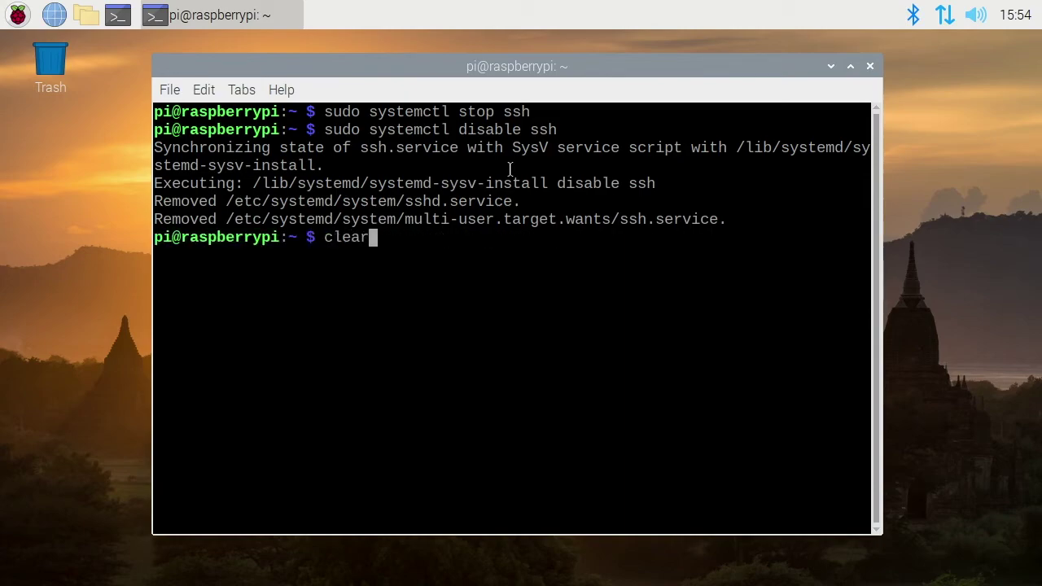
{"action": "key", "text": "Up"}
{"action": "key", "text": "Up"}
{"action": "key", "text": "Up"}
{"action": "key", "text": "Return"}
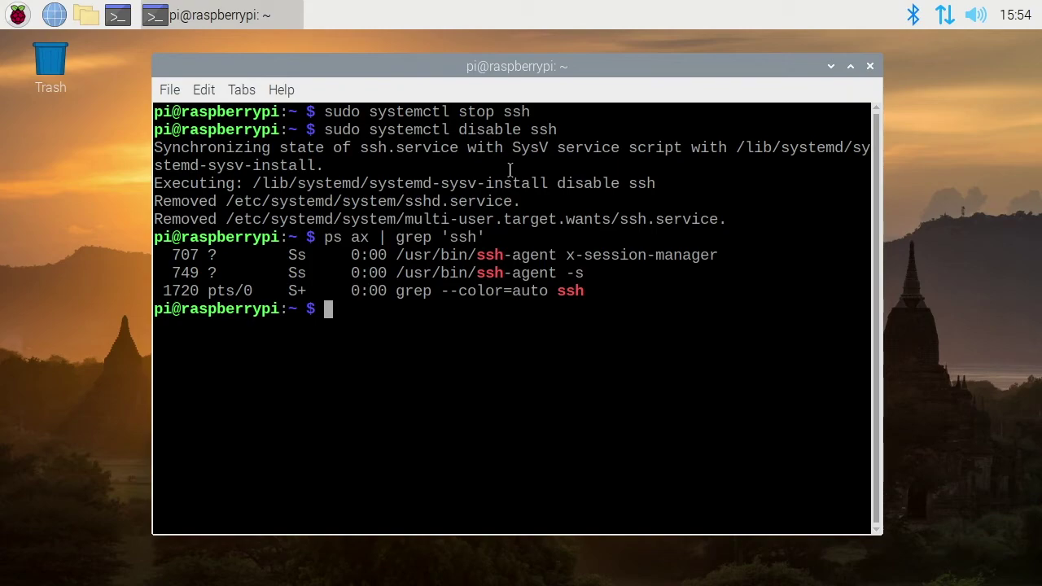
{"action": "key", "text": "Up"}
{"action": "key", "text": "Up"}
{"action": "key", "text": "Up"}
{"action": "key", "text": "Up"}
{"action": "key", "text": "Up"}
{"action": "key", "text": "Up"}
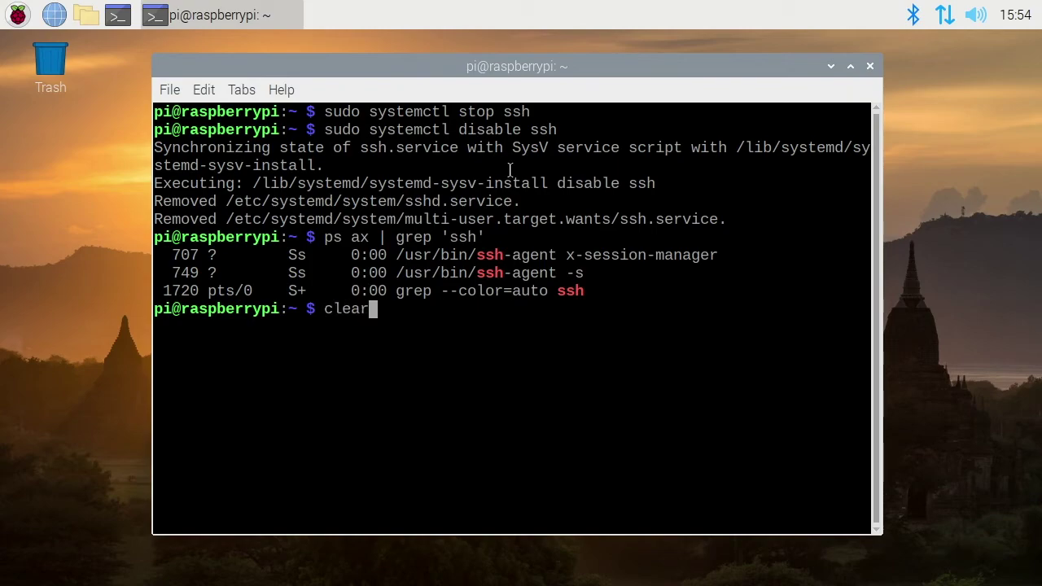
{"action": "key", "text": "Return"}
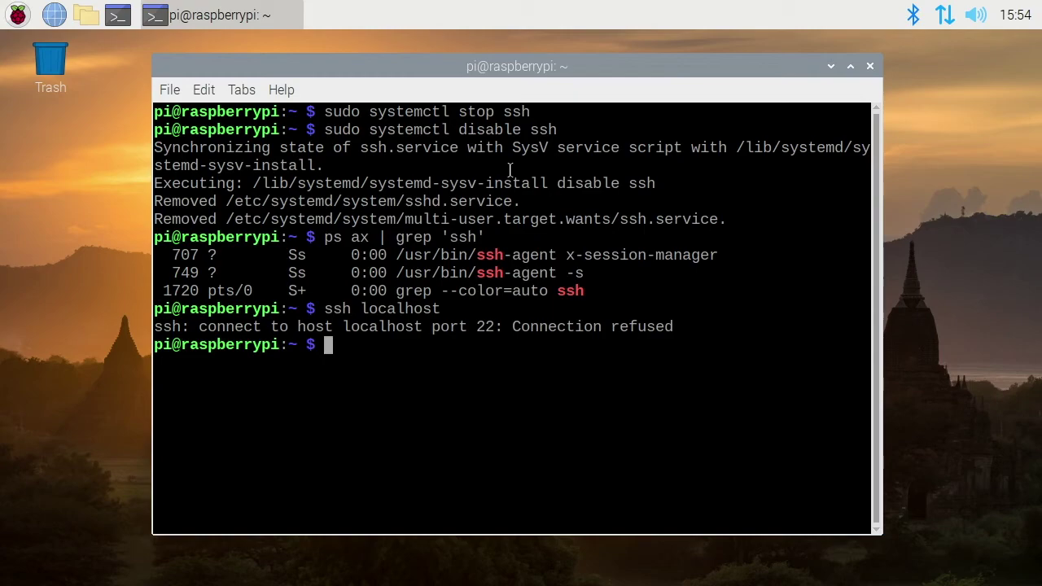
{"action": "type", "text": "clear"}
{"action": "key", "text": "Return"}
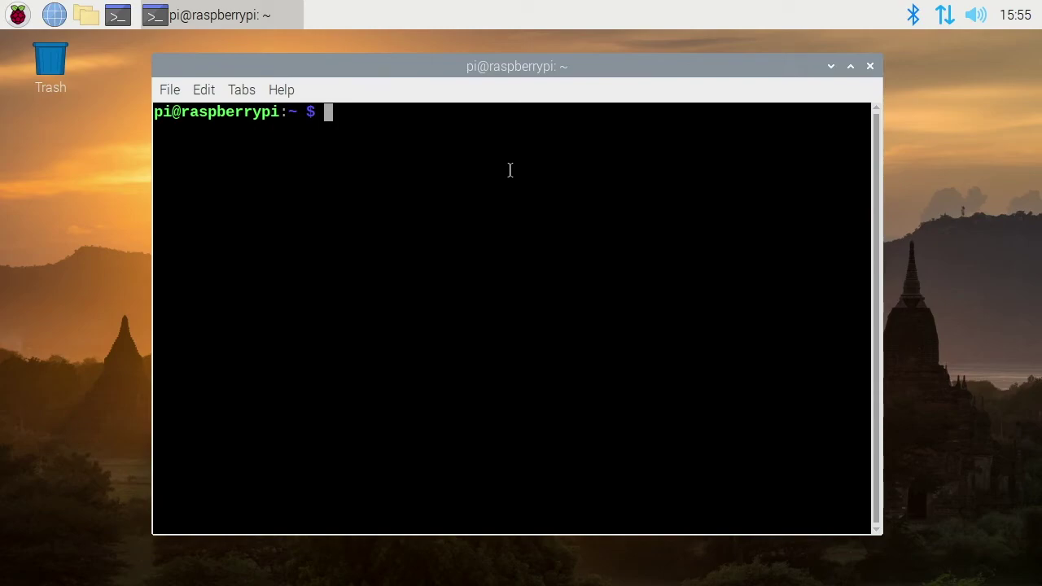
Run sudo apt install openssh-server to check the package installation
{"action": "type", "text": "sudo apt inst"}
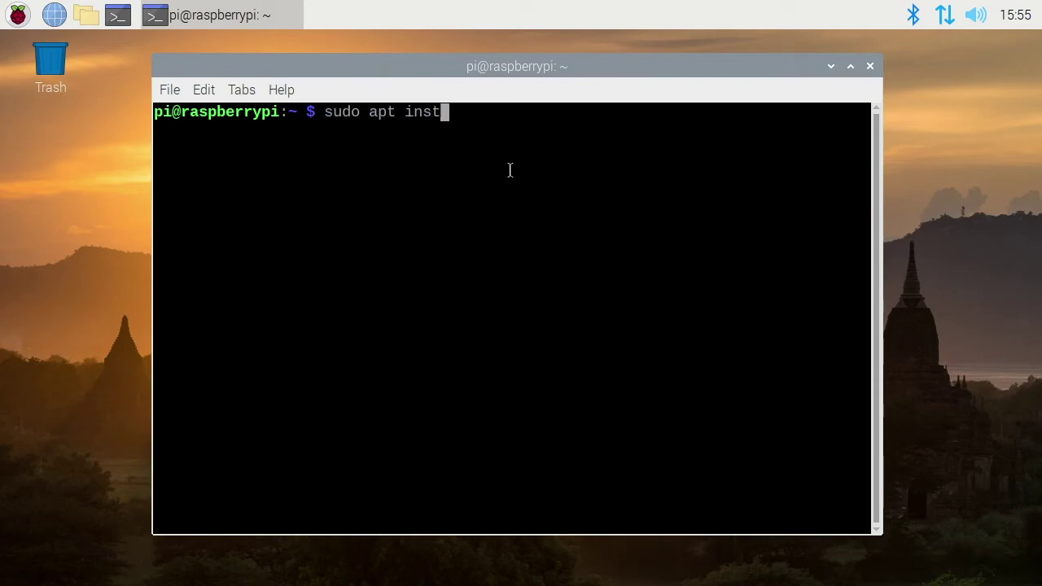
{"action": "type", "text": "all openssh"}
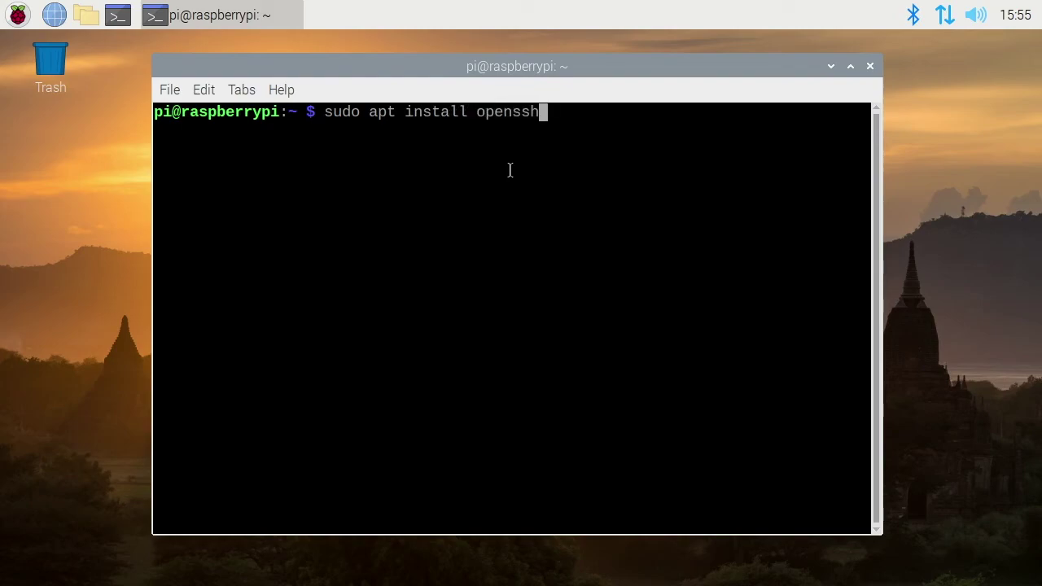
{"action": "type", "text": "-server"}
{"action": "key", "text": "Return"}
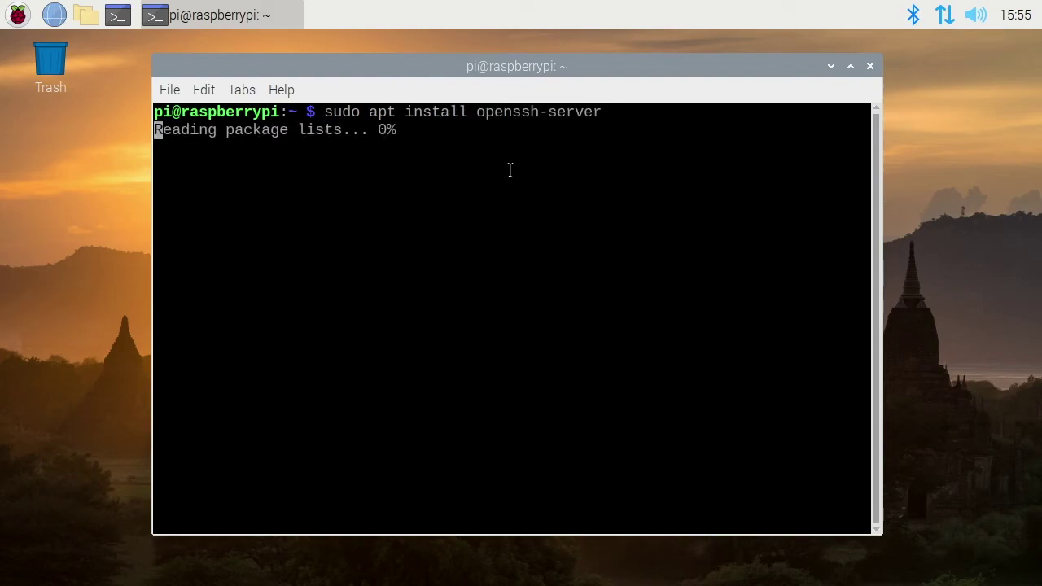